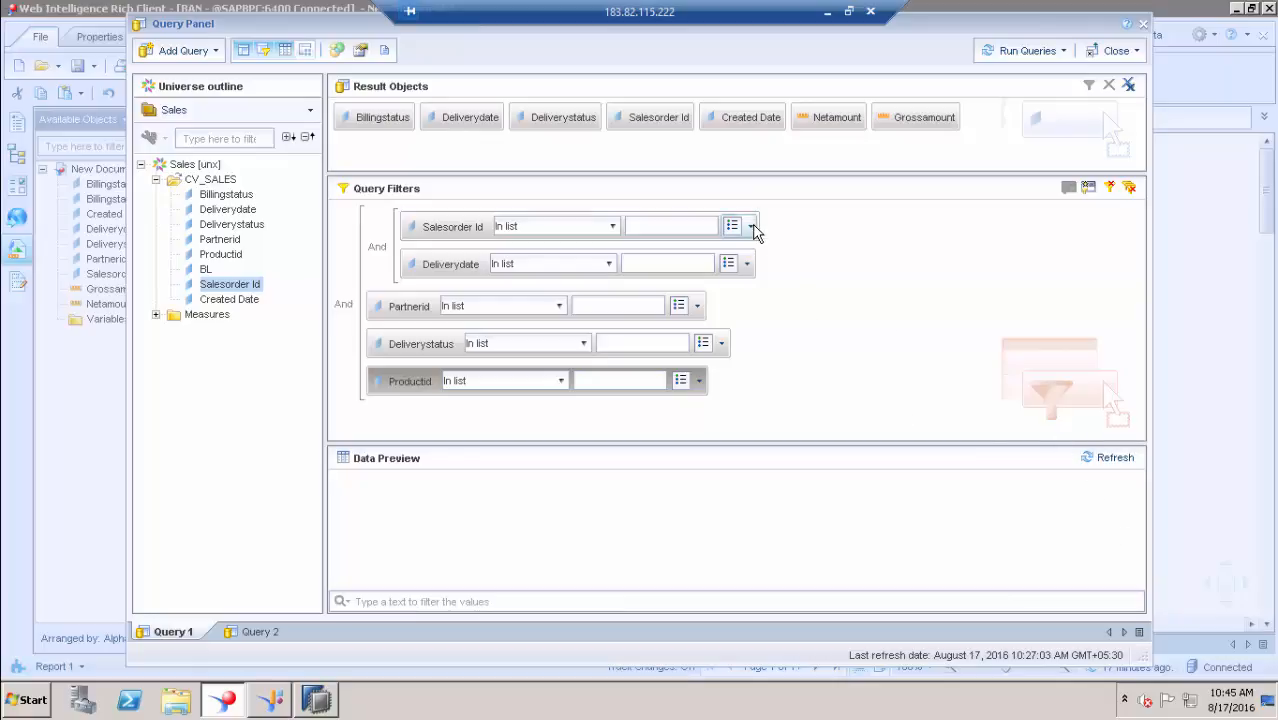
Look over the operand types available for the Salesorder Id query filter, leaving the selection as it is
click(751, 226)
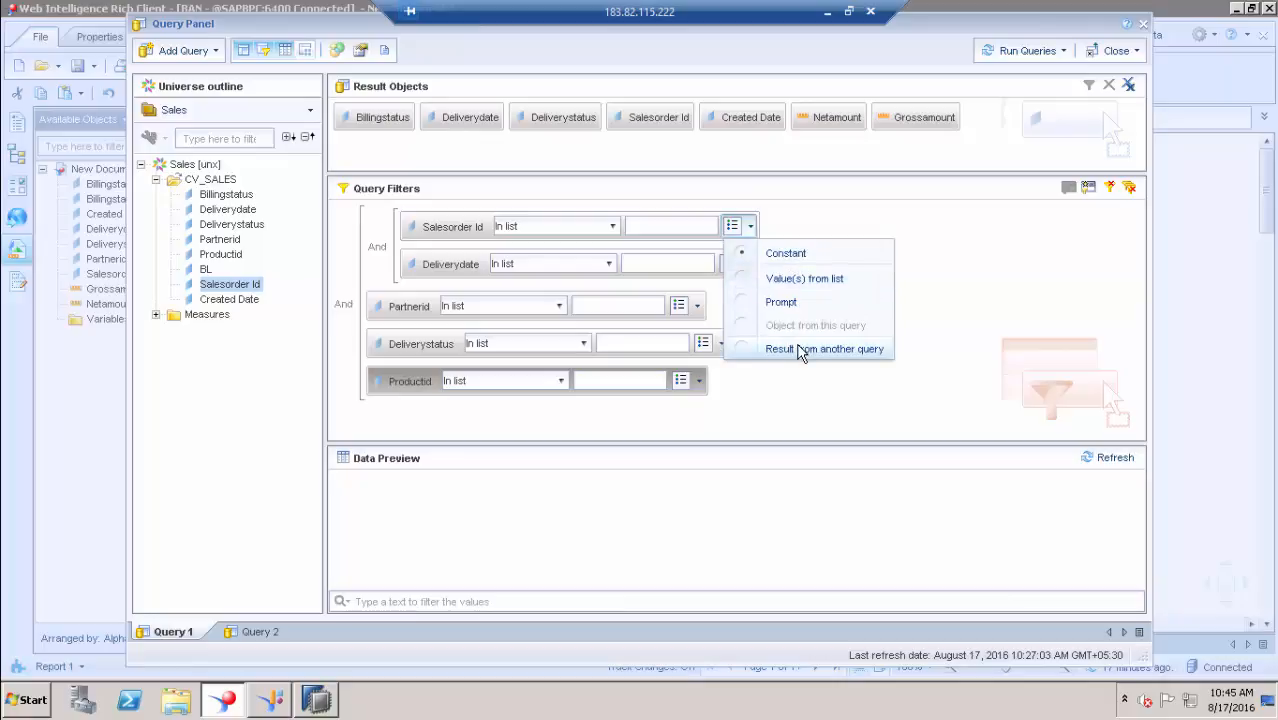
click(956, 271)
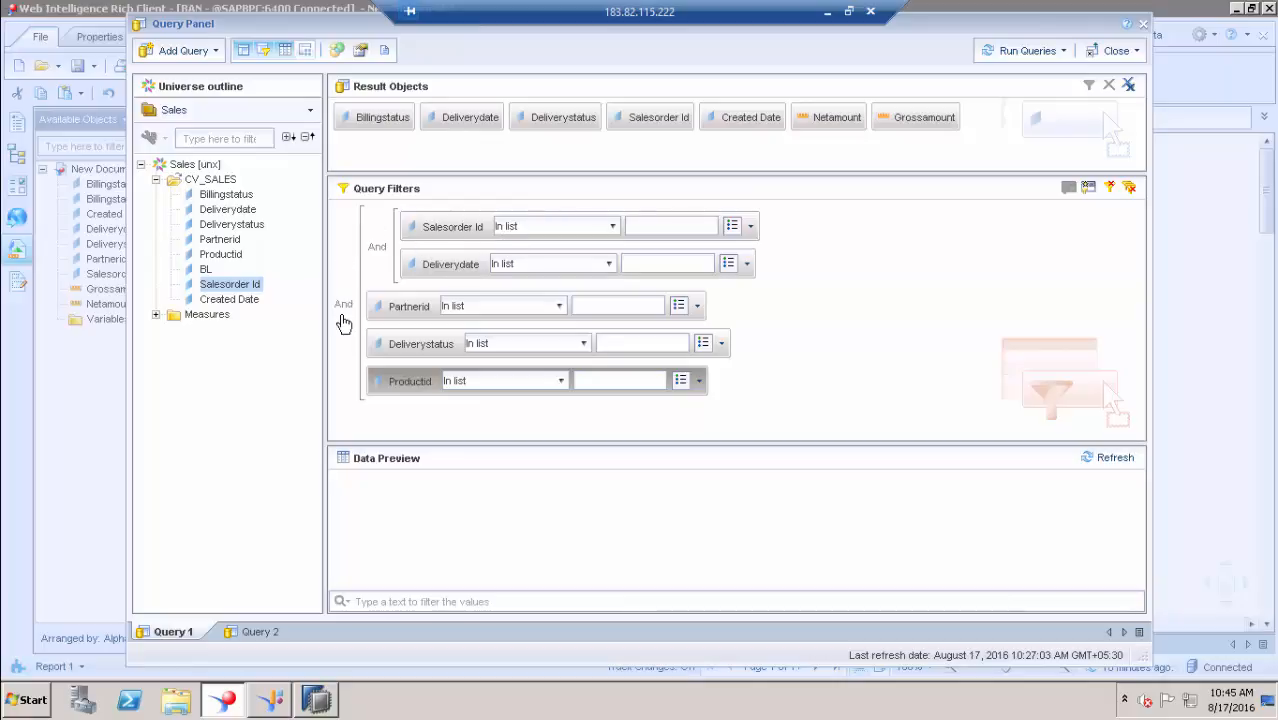
Switch the inner and outer query filter group operators between And and Or, returning both to And
double_click(376, 248)
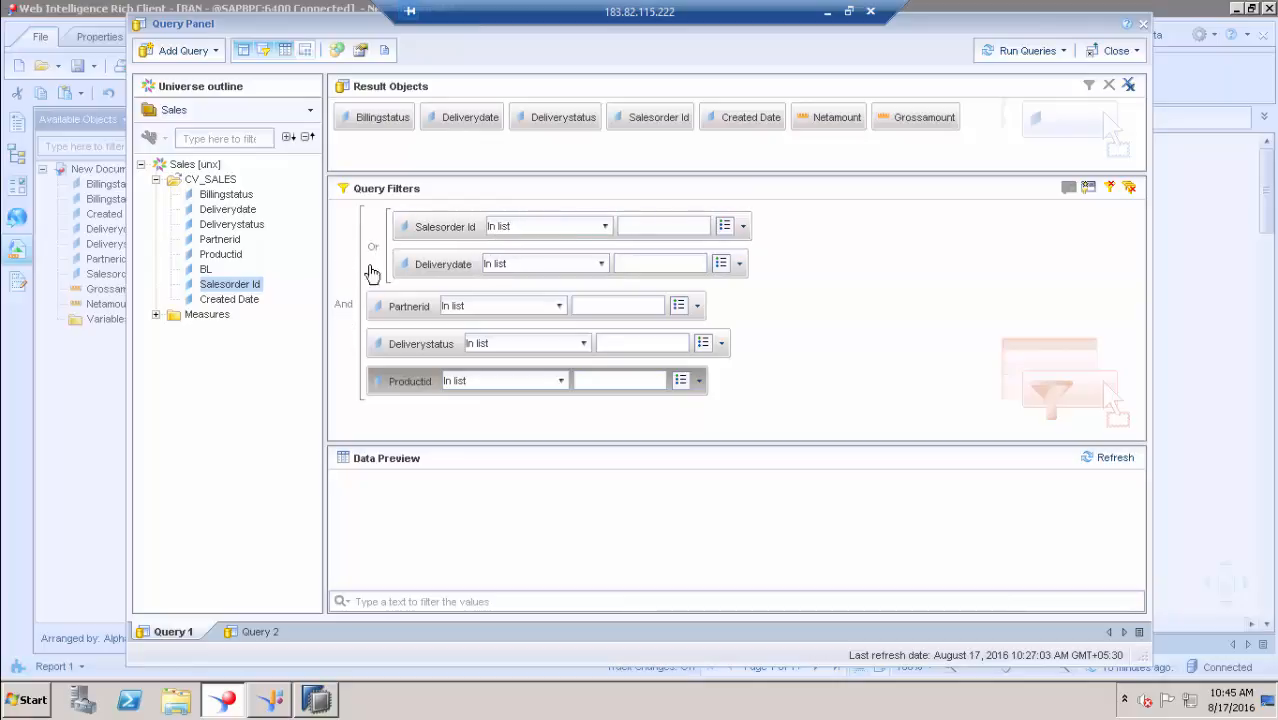
double_click(342, 312)
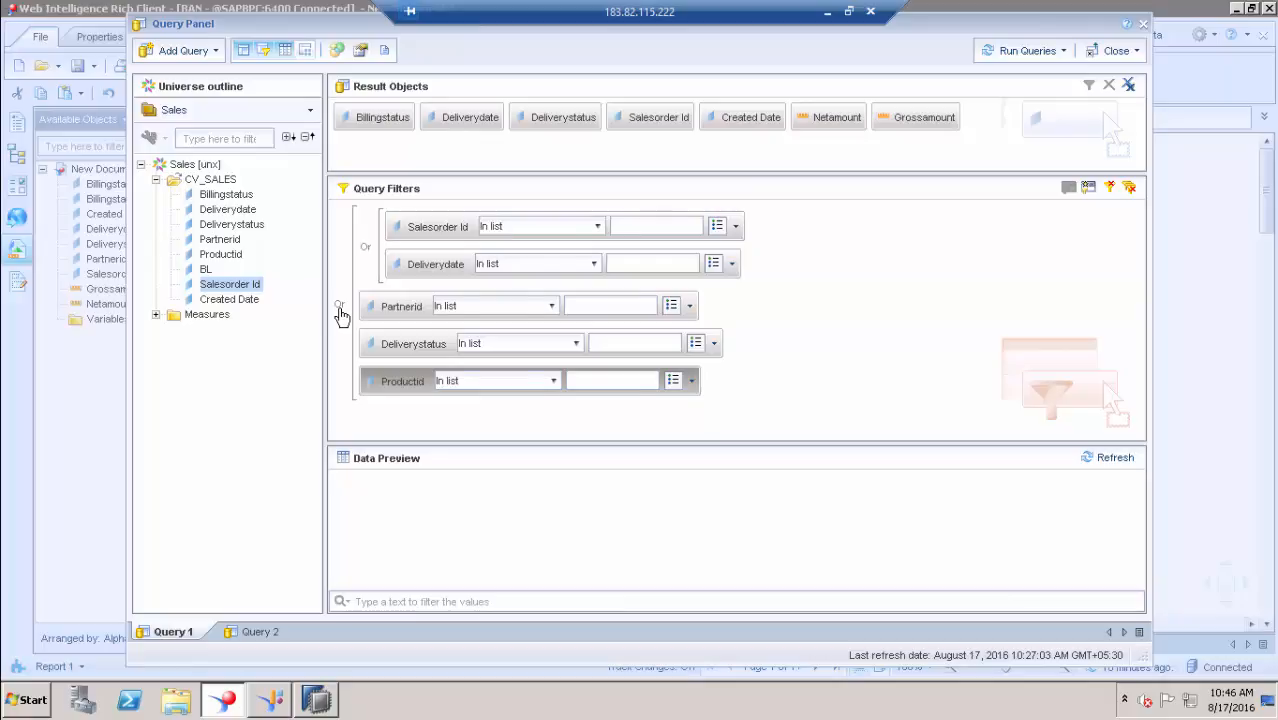
double_click(342, 313)
double_click(377, 252)
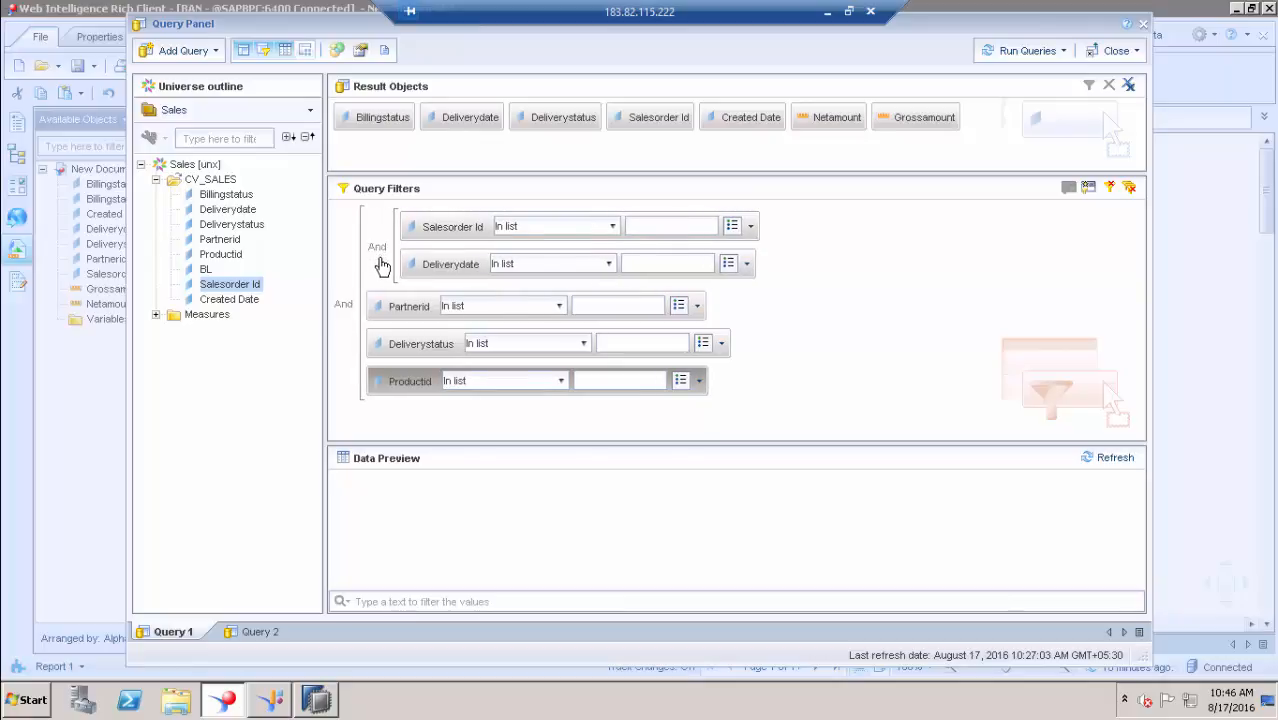
double_click(378, 250)
double_click(343, 312)
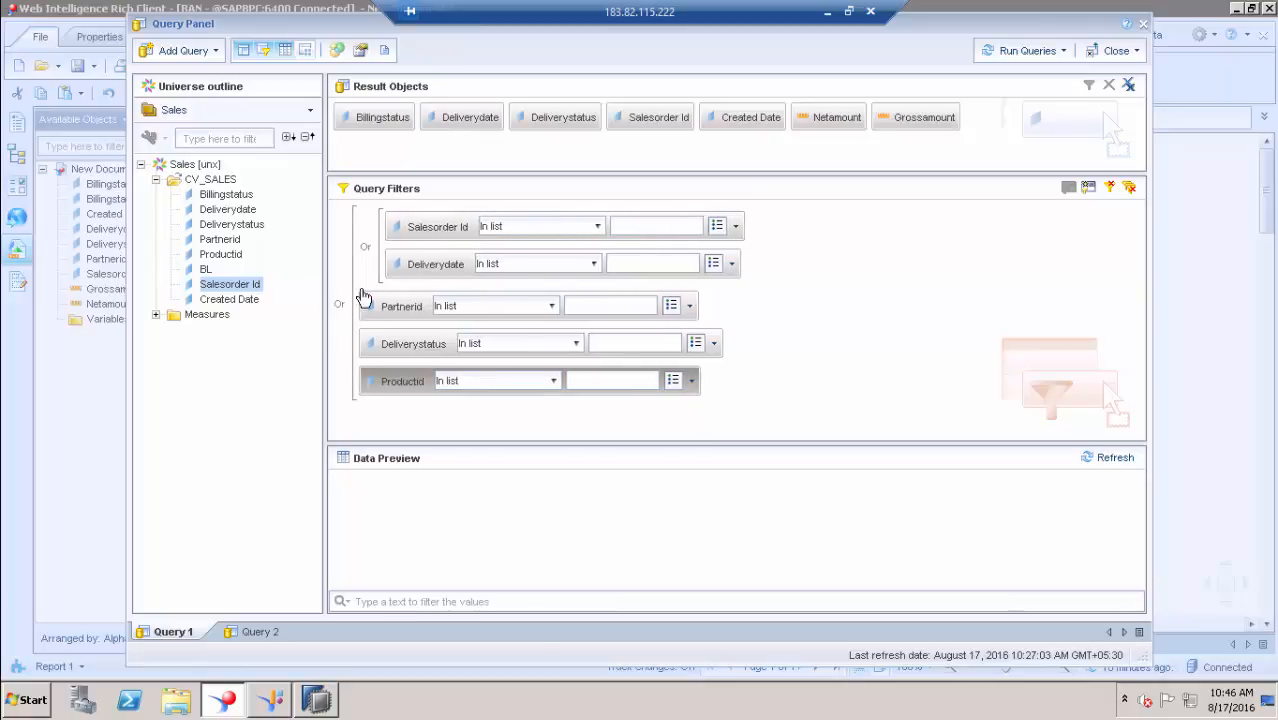
double_click(367, 249)
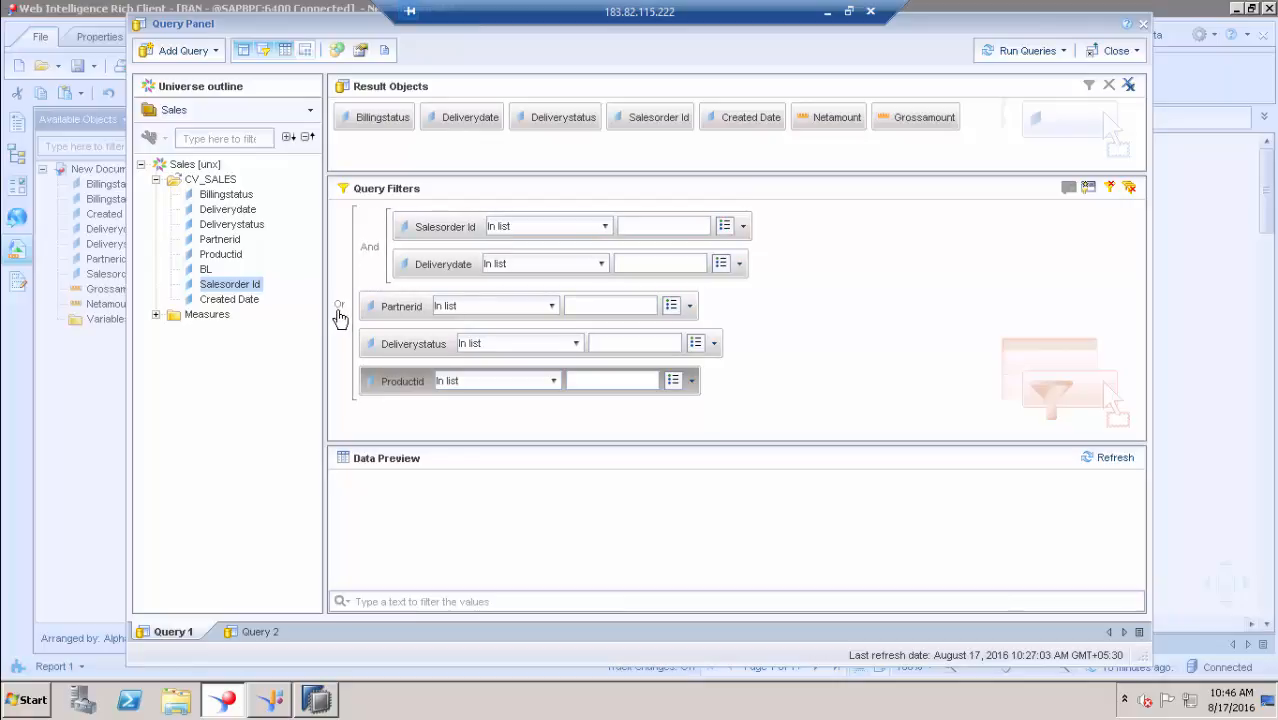
double_click(340, 305)
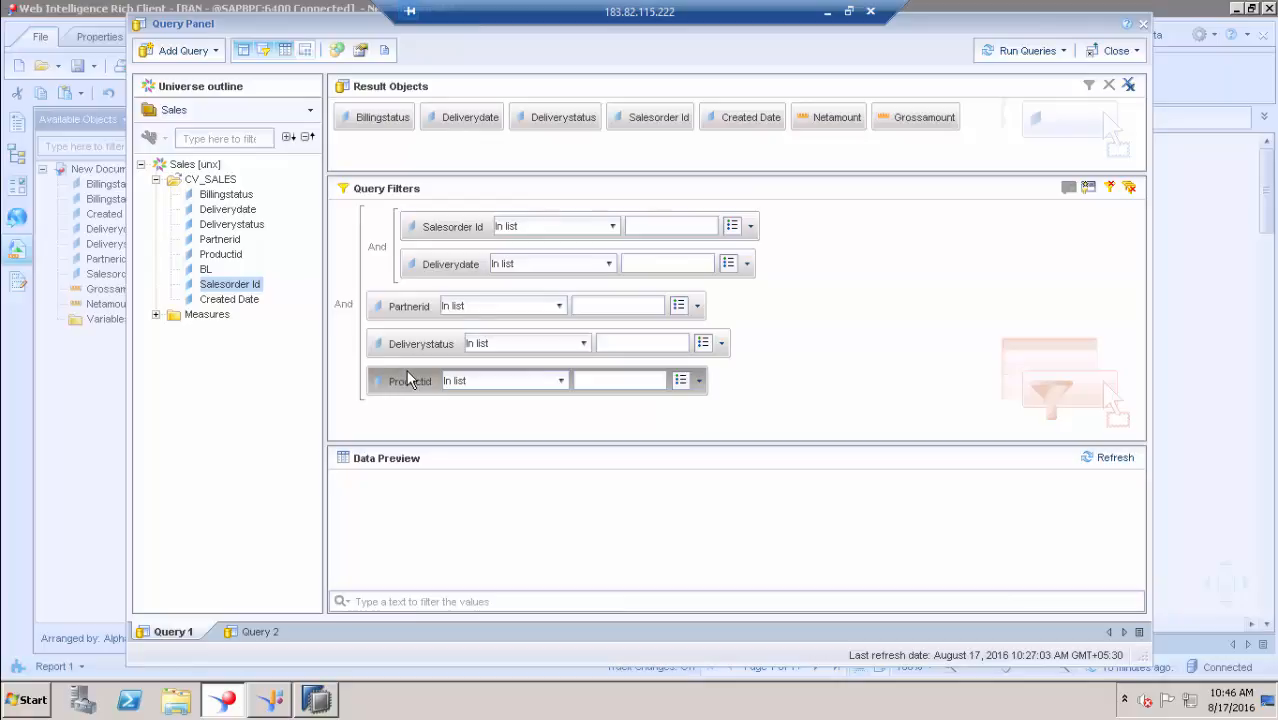
View the generated query script to examine how the nested And filters appear in the WHERE clause
mouse_move(407, 378)
click(386, 51)
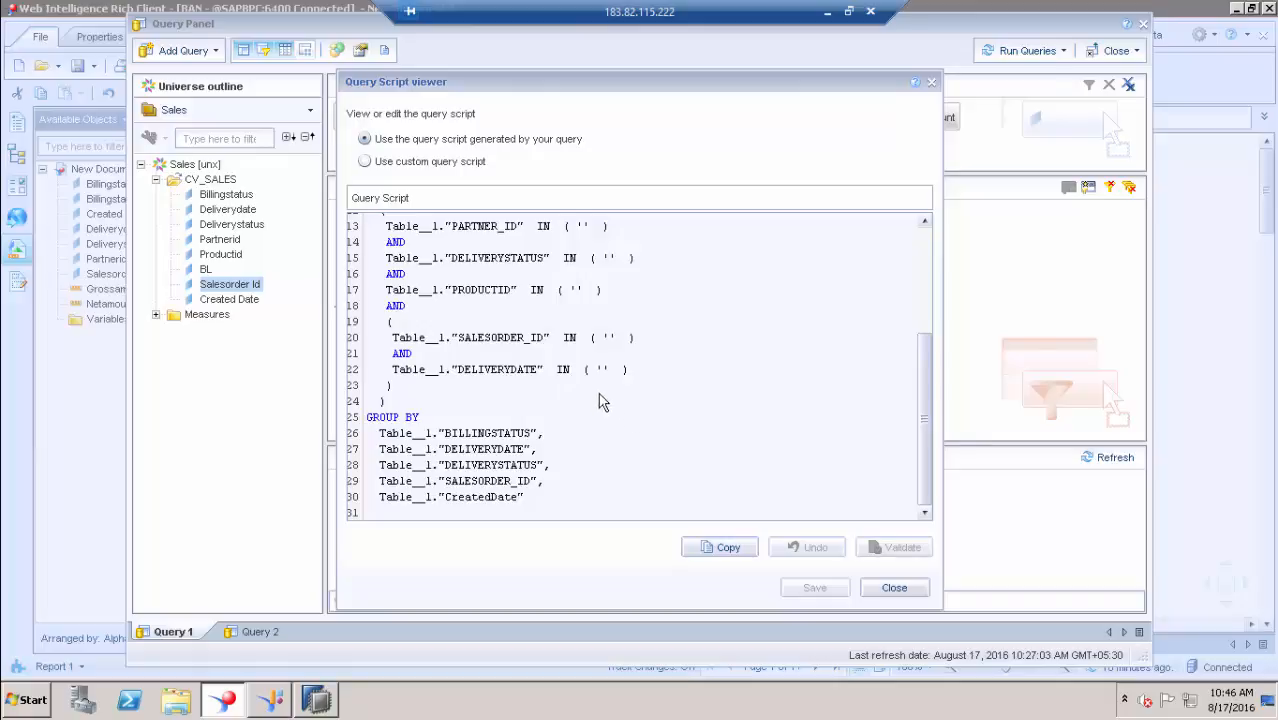
drag(916, 362, 920, 308)
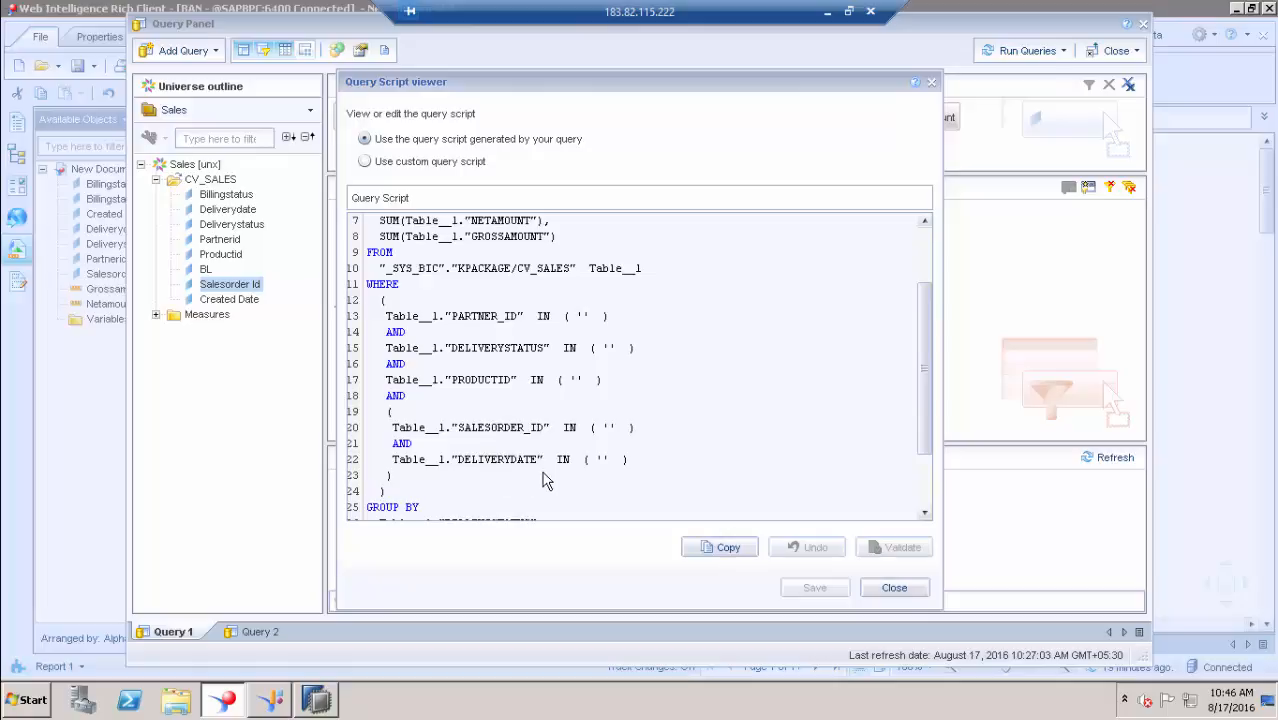
click(895, 589)
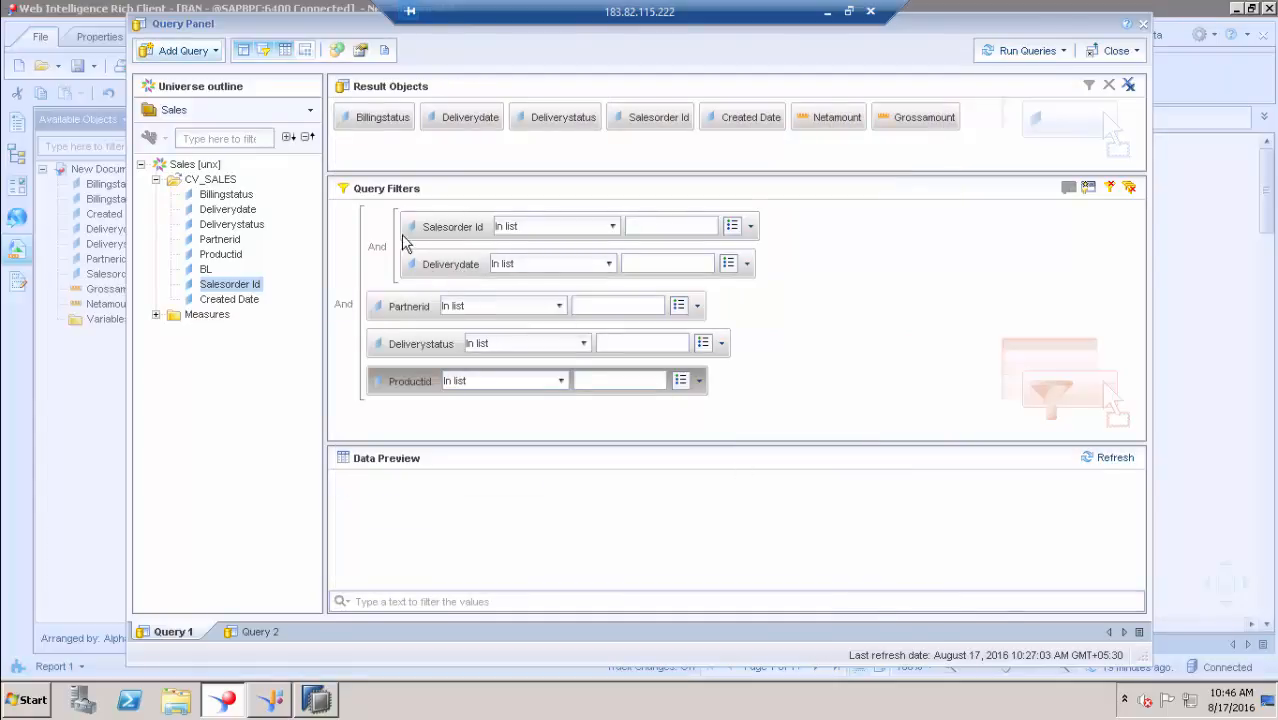
Set the operator between the Salesorder Id and Deliverydate filters to Or and check it in the generated query script
double_click(378, 255)
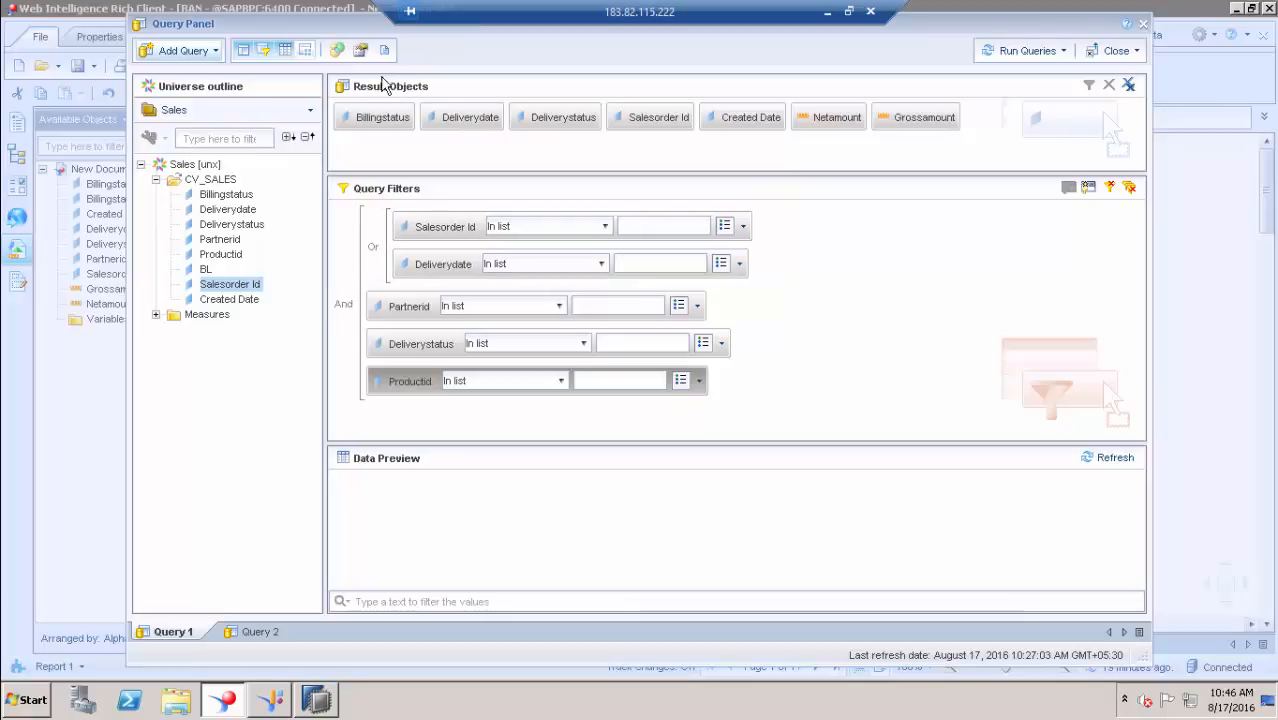
click(383, 49)
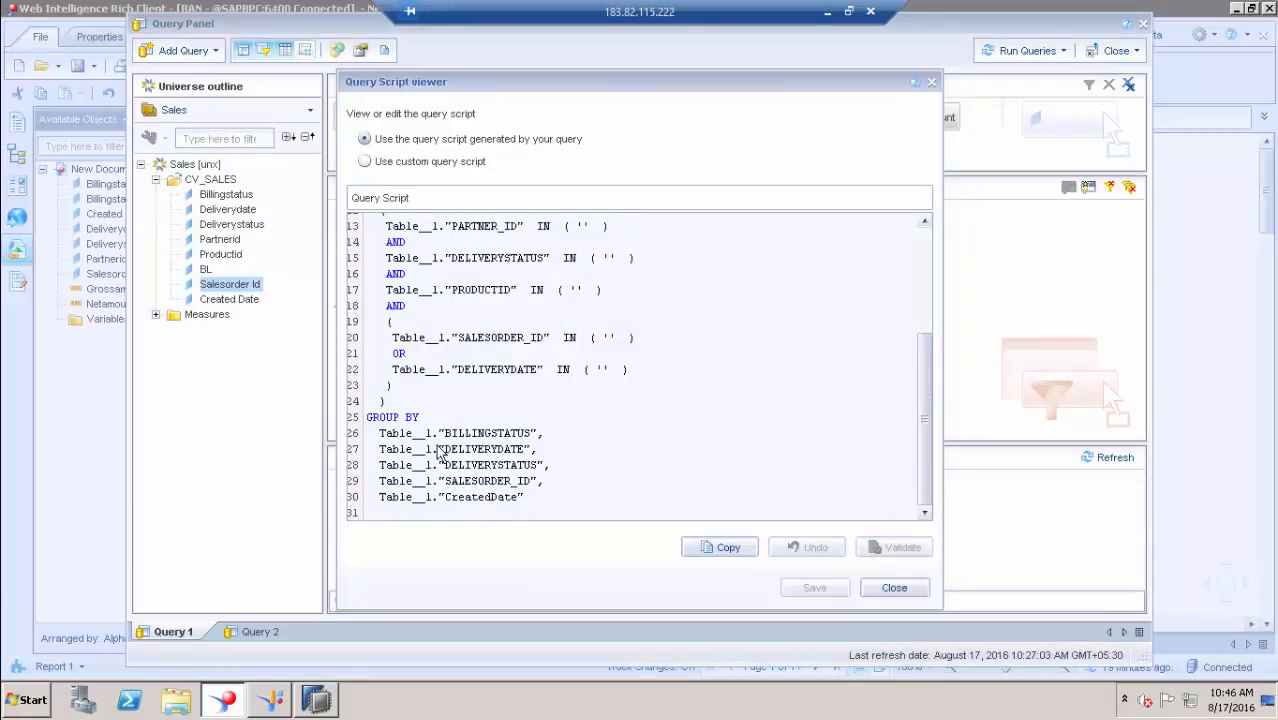
double_click(398, 354)
click(893, 589)
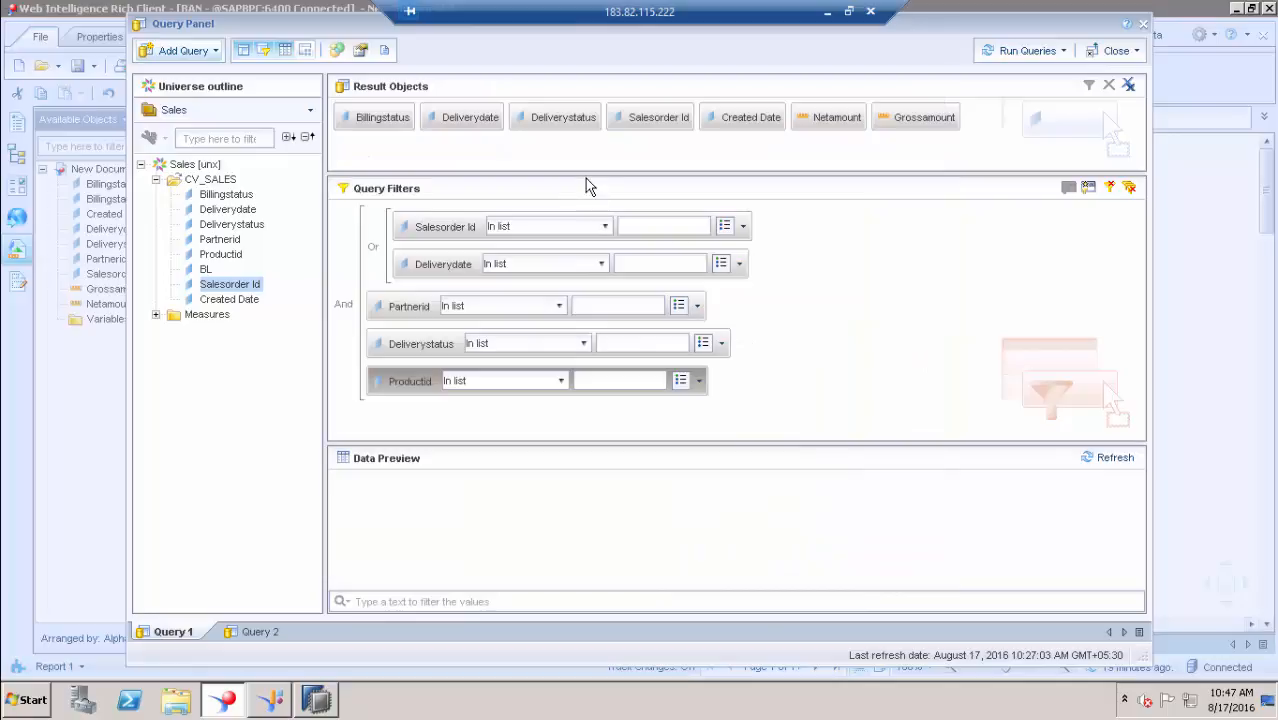
Choose the custom query script option in the query script viewer, then close the viewer without saving
drag(581, 156, 581, 133)
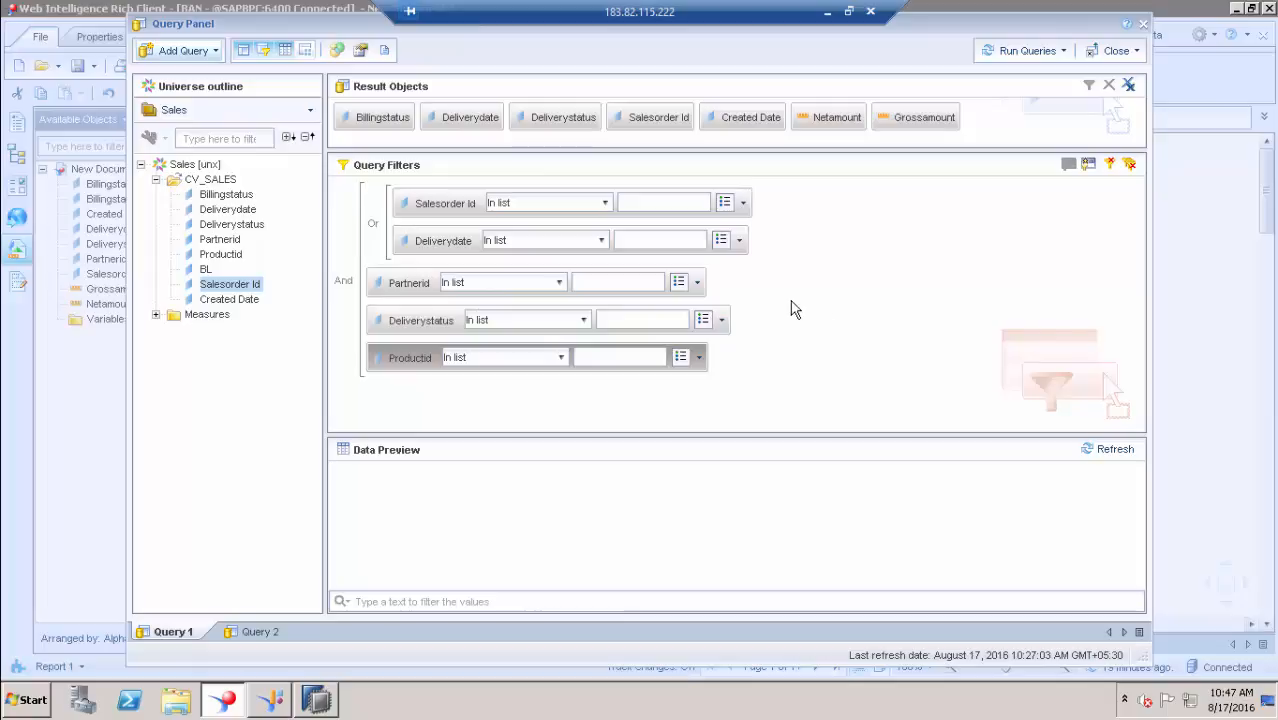
click(385, 50)
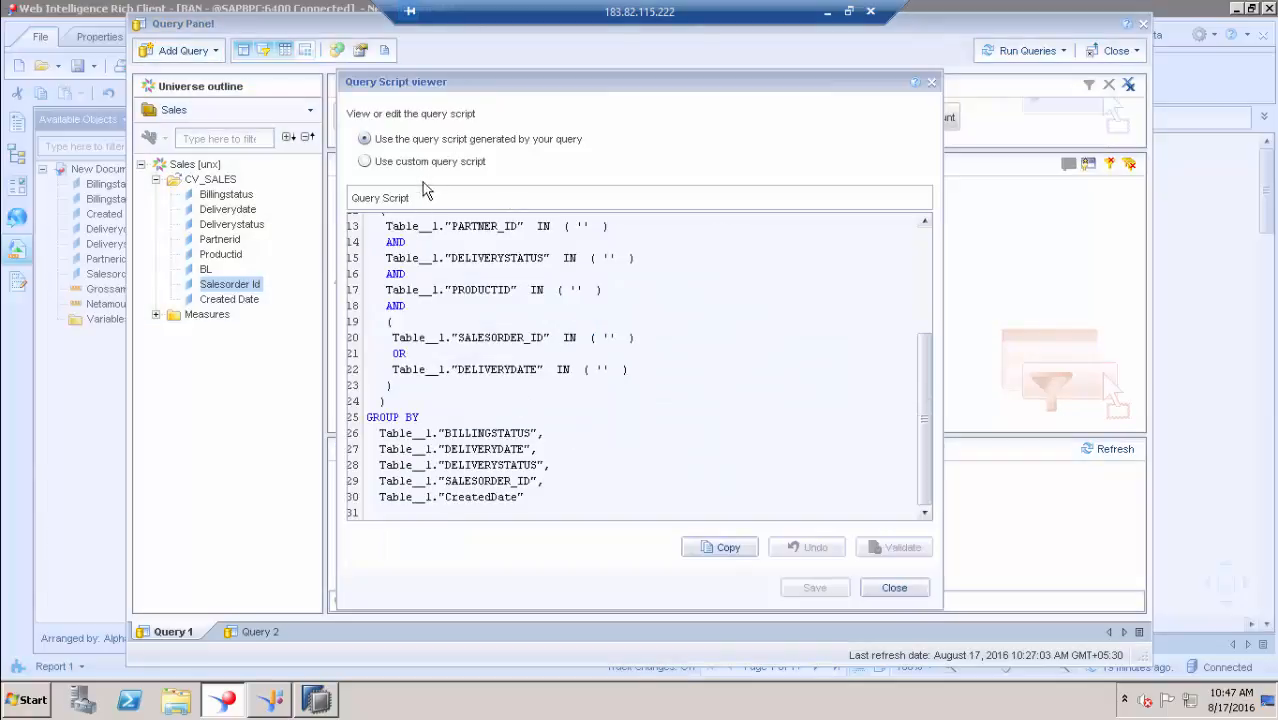
click(428, 162)
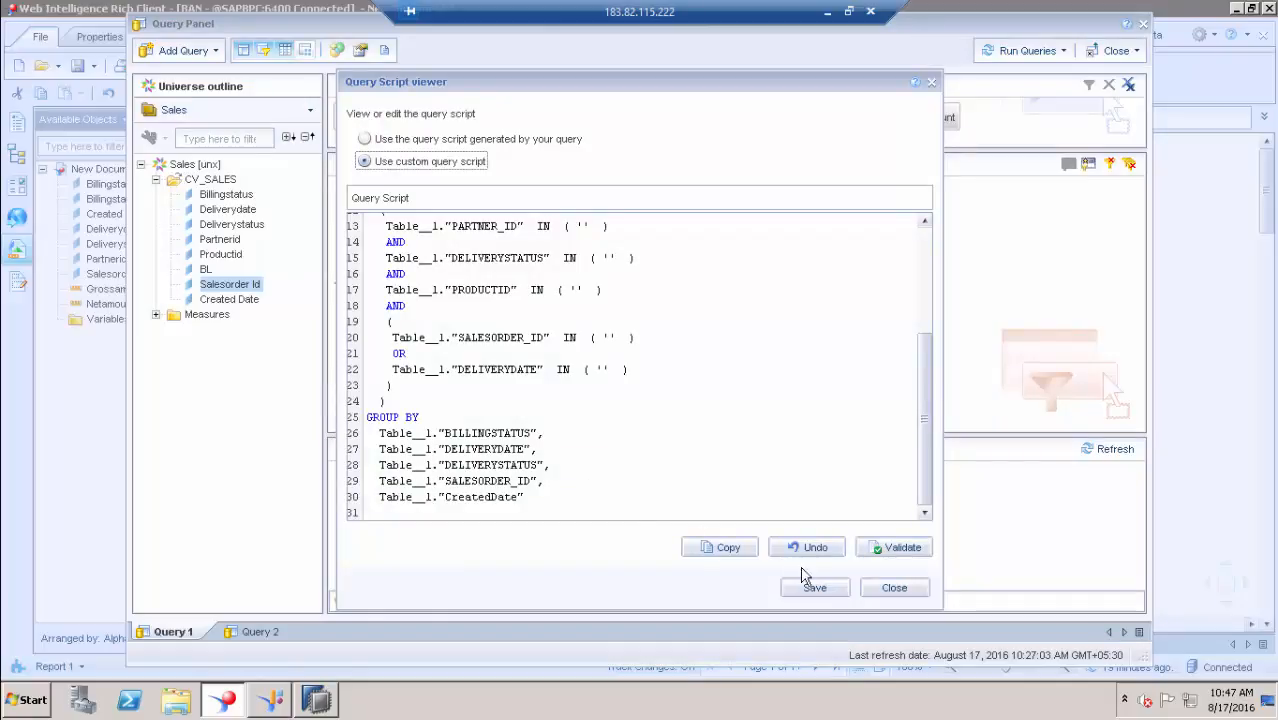
click(893, 590)
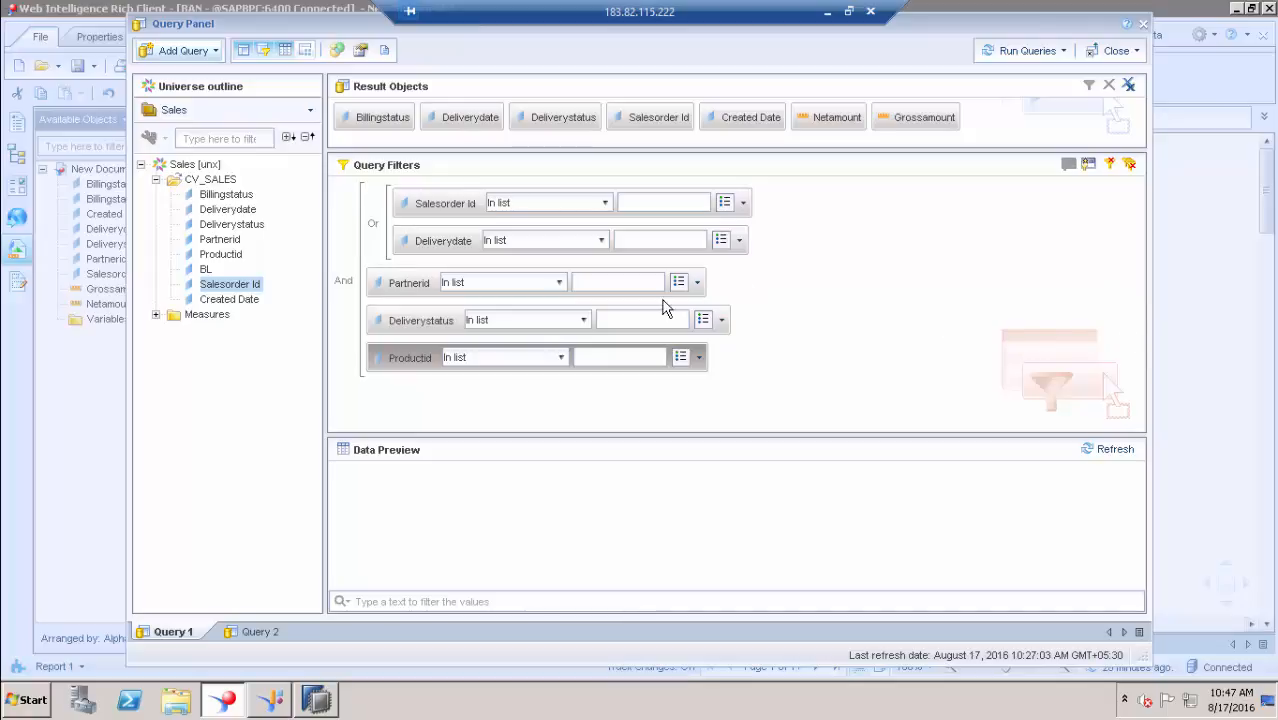
Remove all query filters from Query 1 and add Created Date as the only query filter
click(1129, 163)
click(688, 375)
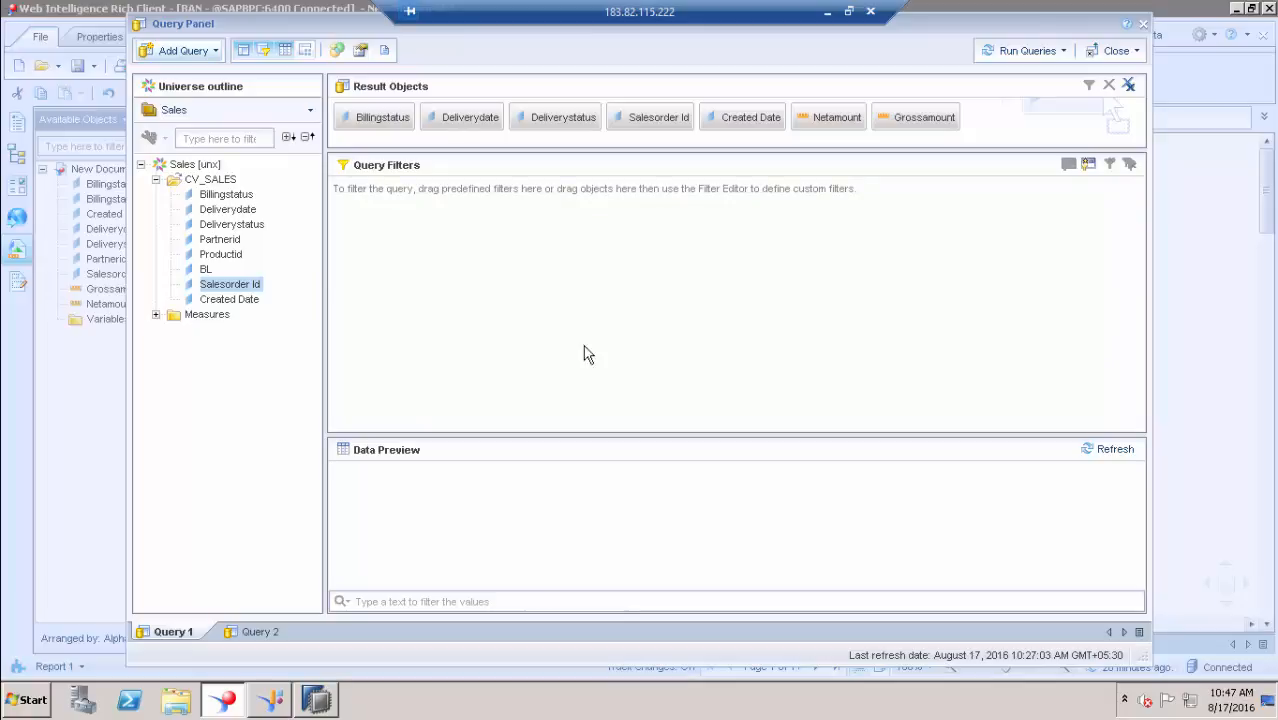
click(232, 300)
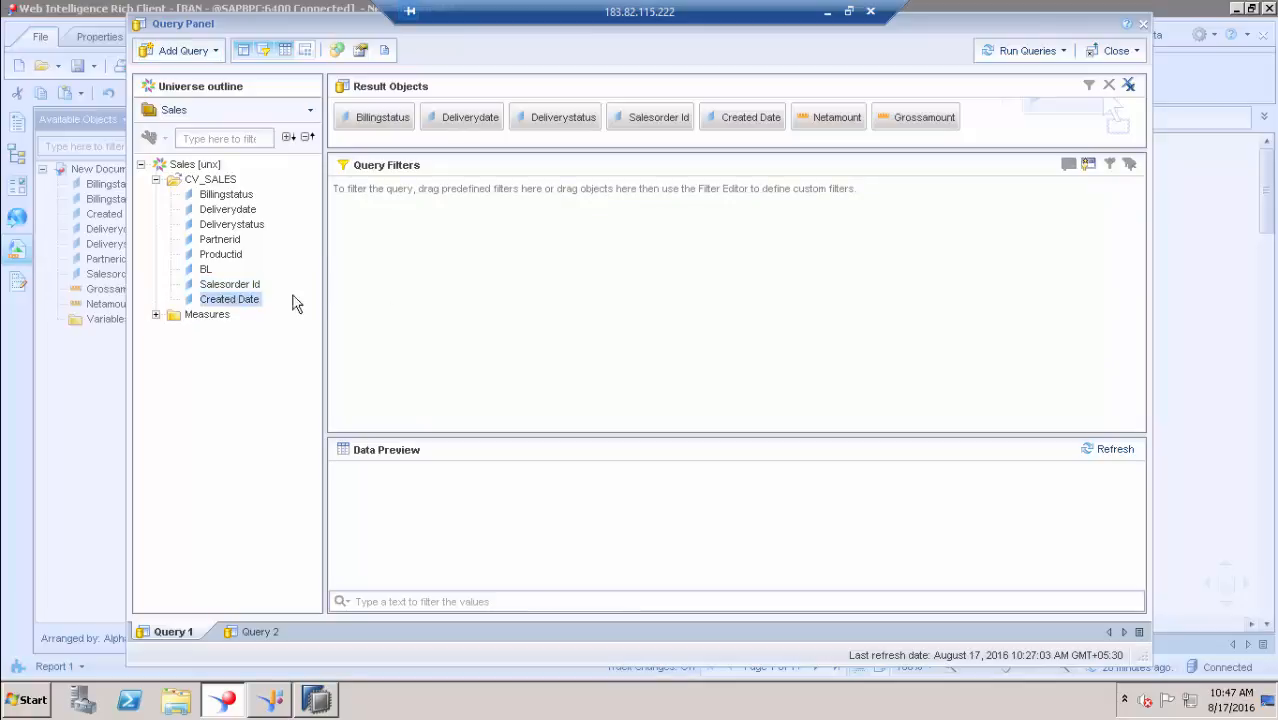
drag(296, 304, 365, 240)
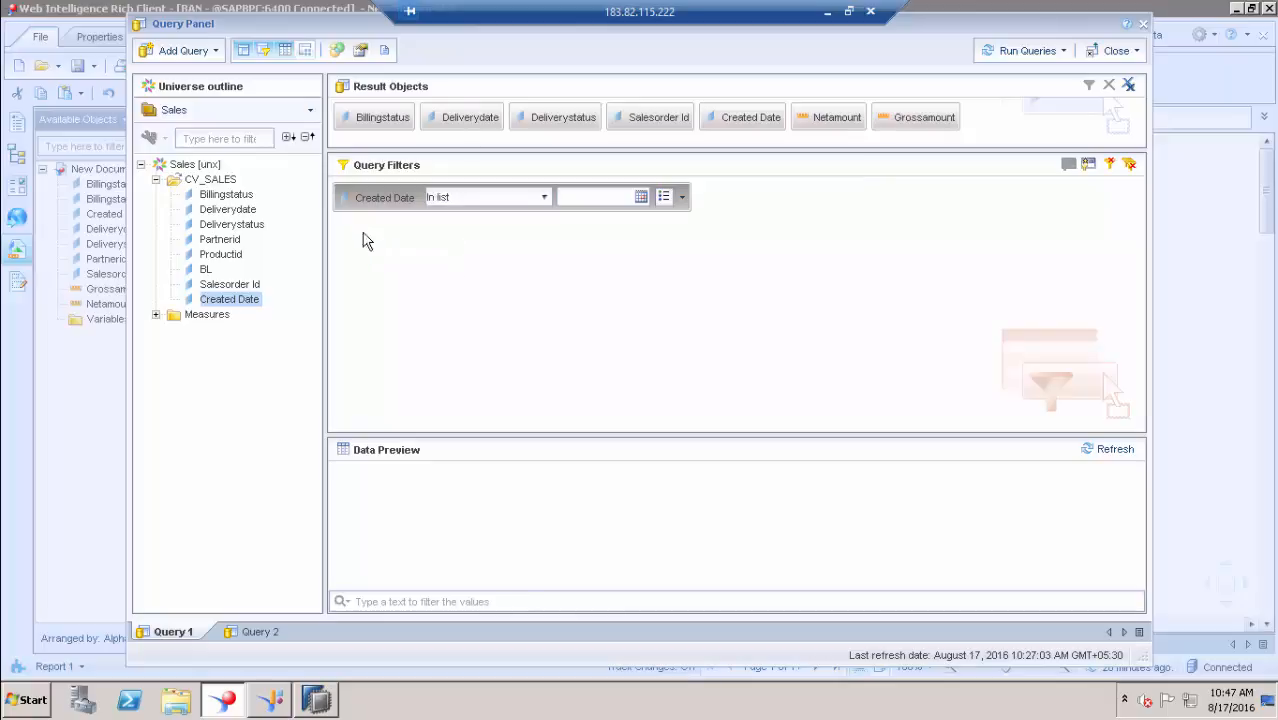
Browse the Created Date filter's calendar back to March 2016 and close it without picking a date
click(641, 198)
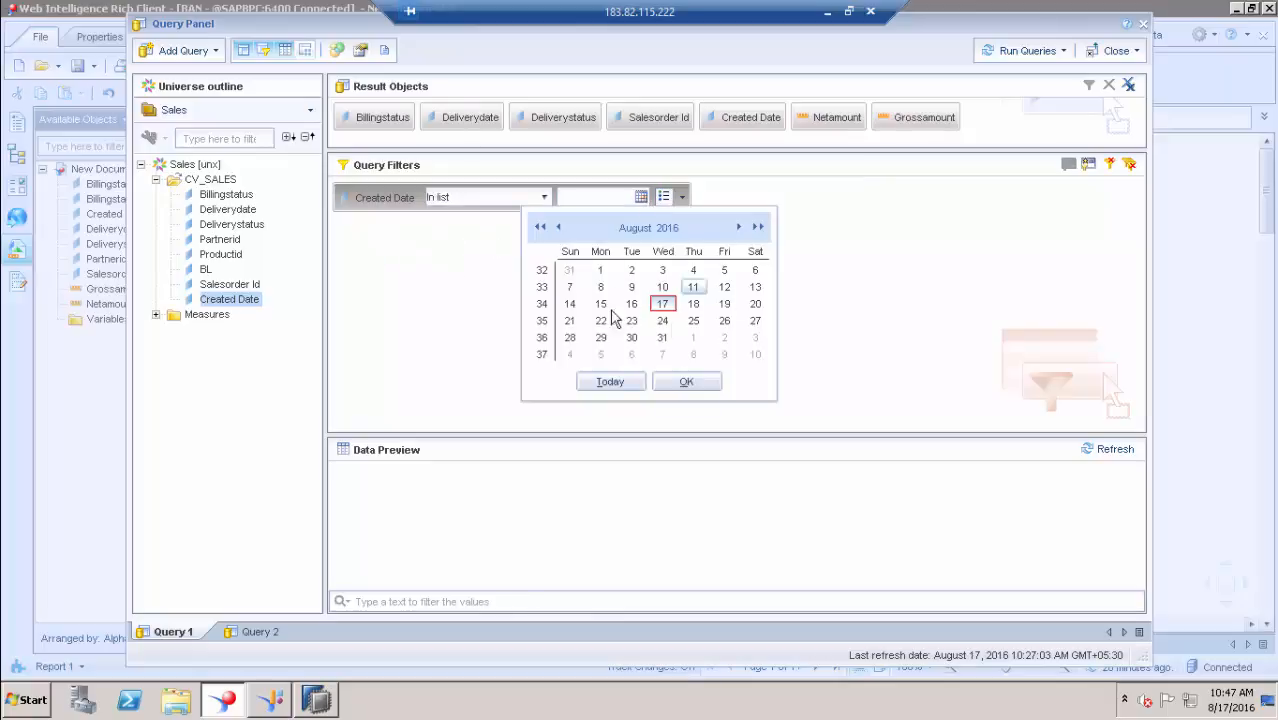
click(560, 228)
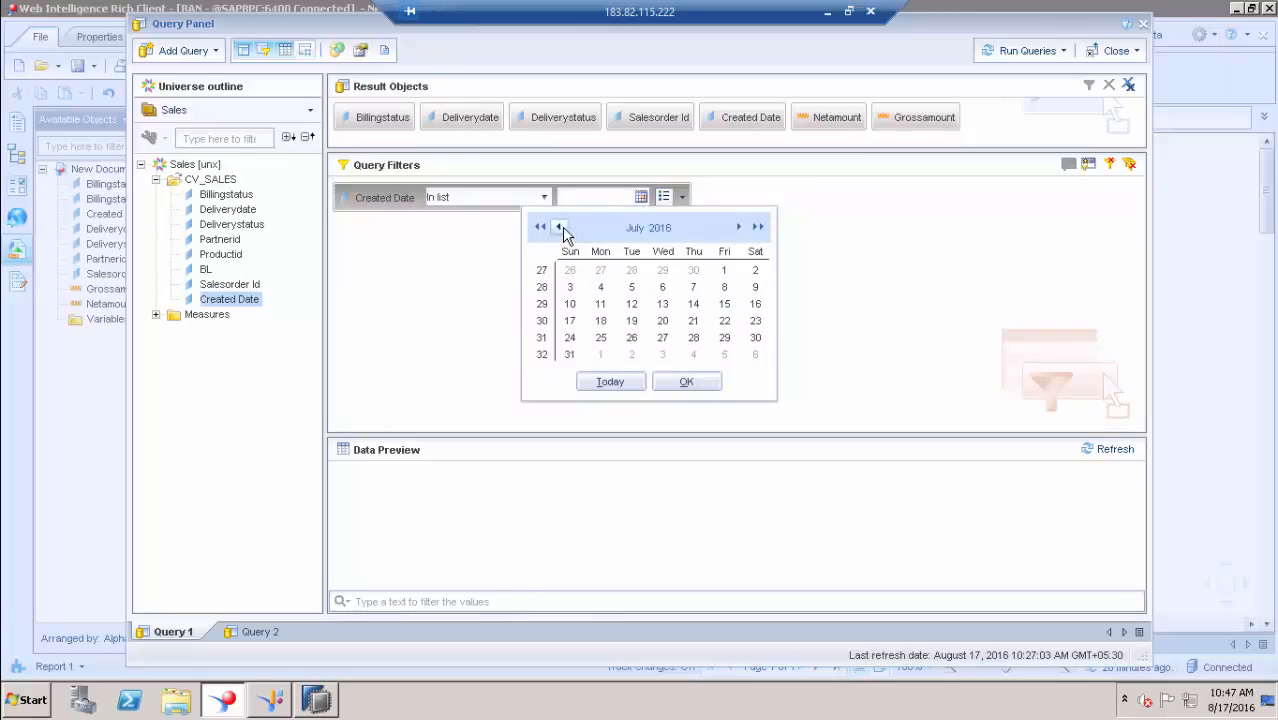
click(560, 228)
click(560, 228)
click(560, 228)
click(560, 228)
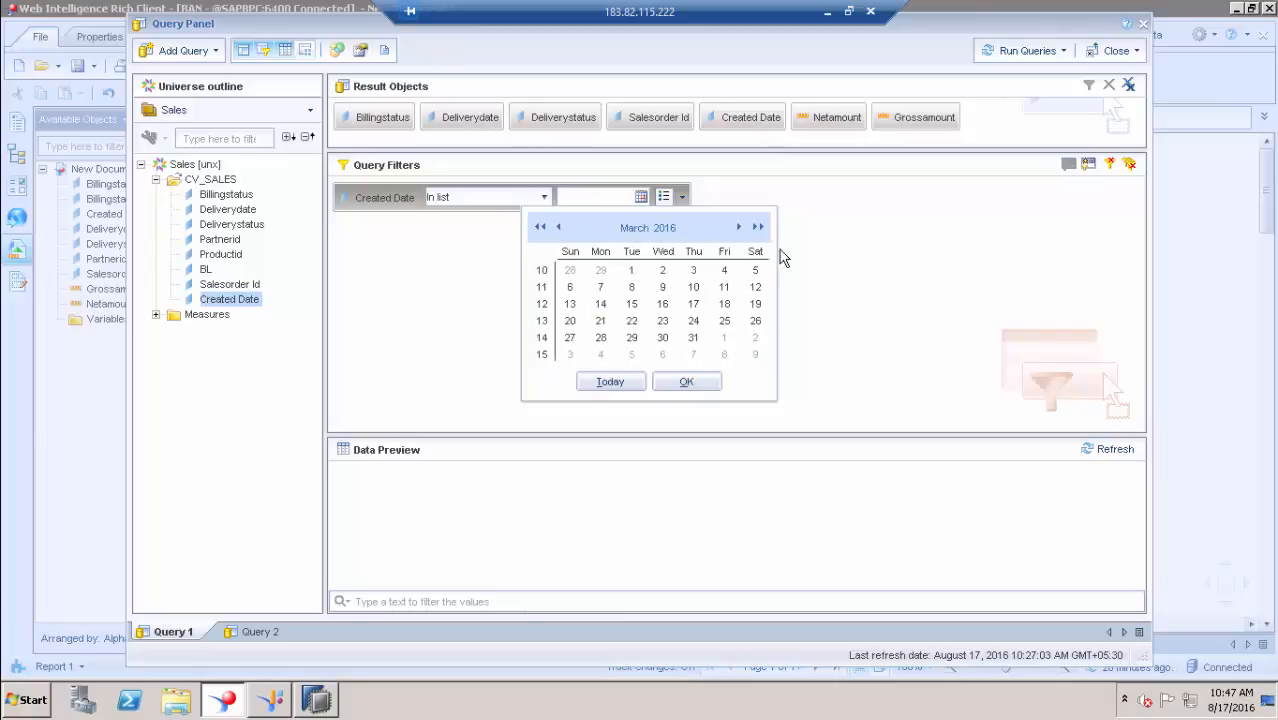
click(853, 240)
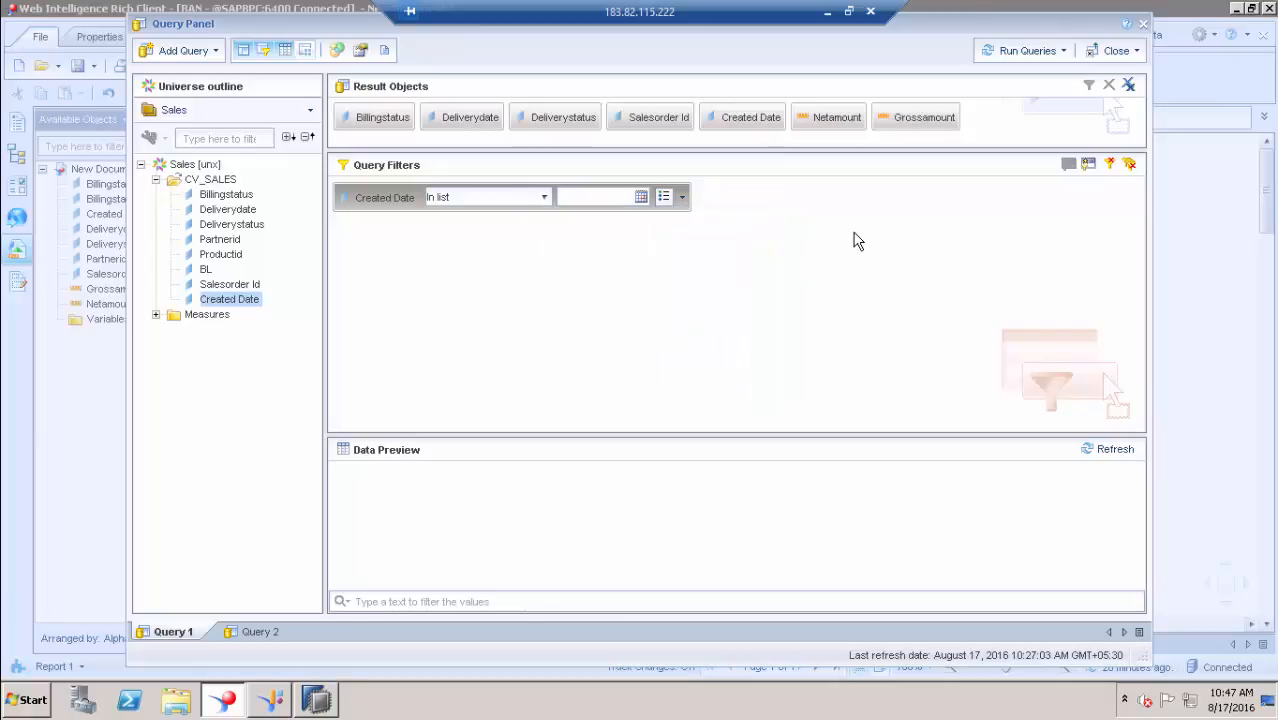
Change the Created Date filter's operand type to Prompt
click(682, 202)
click(706, 277)
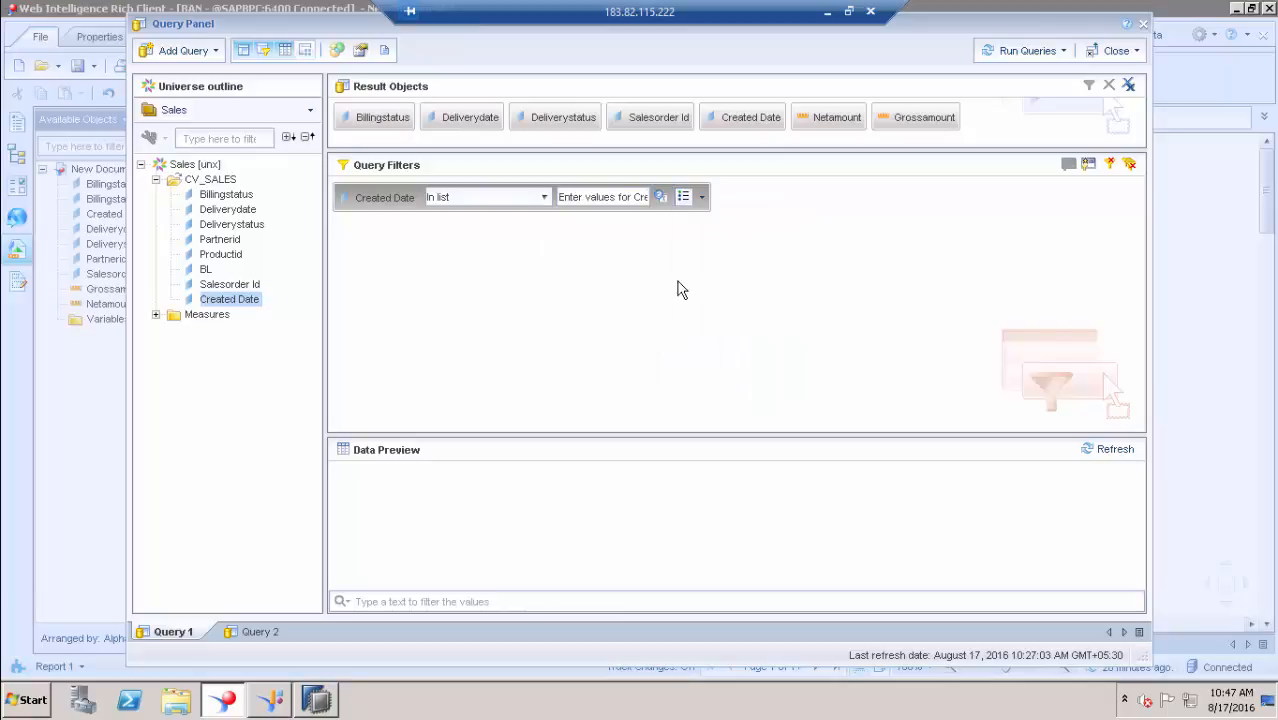
Refresh the data preview, add 8/10/2016 as the Created Date prompt value, and cancel the prompt
click(1094, 449)
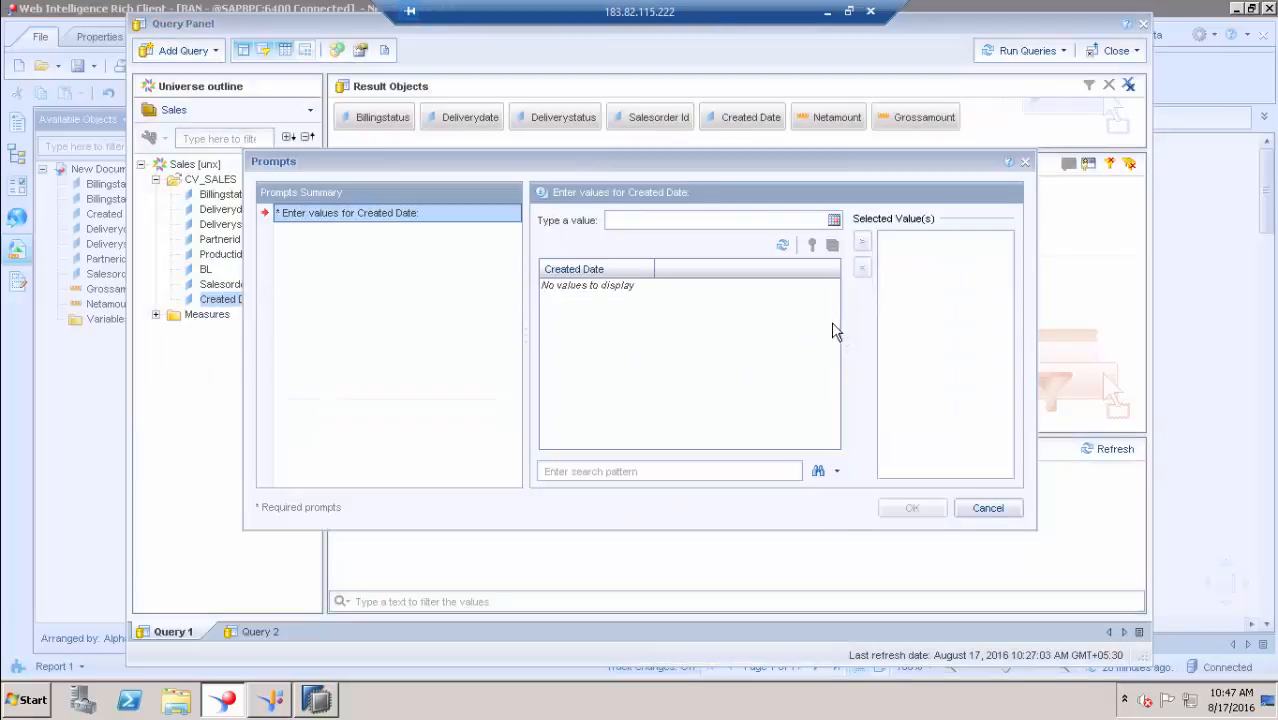
click(834, 221)
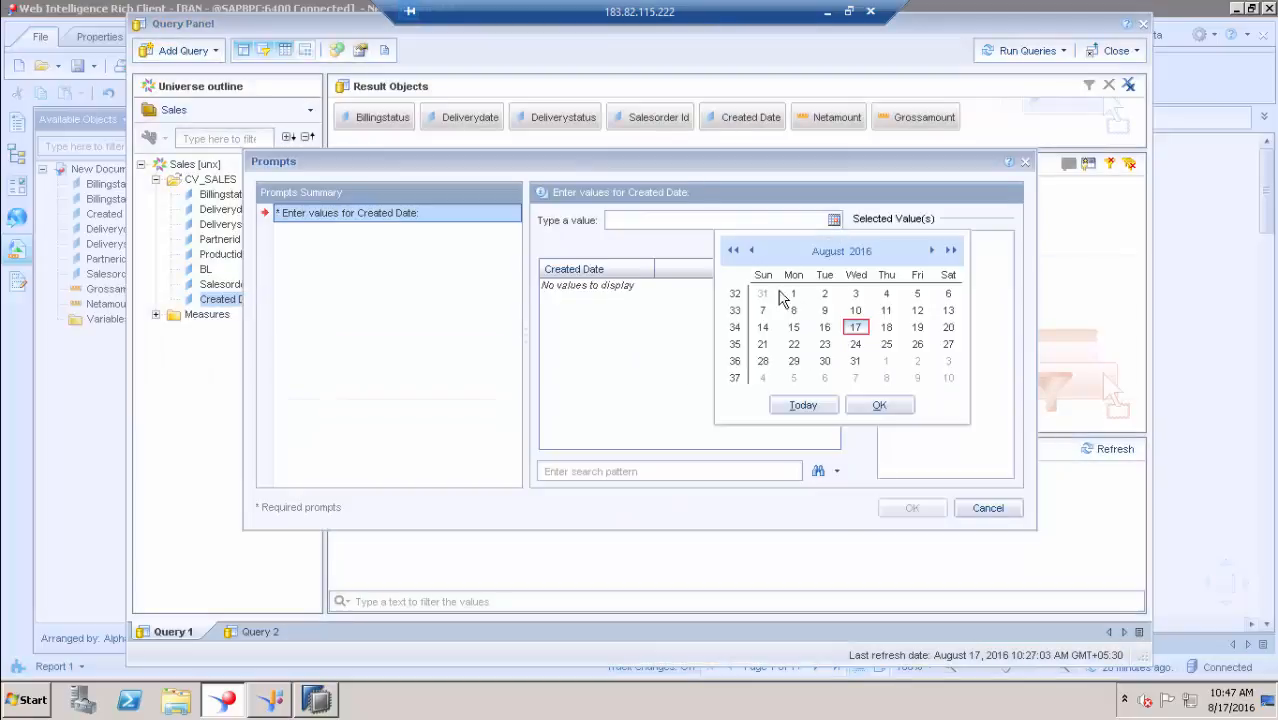
click(855, 309)
click(862, 241)
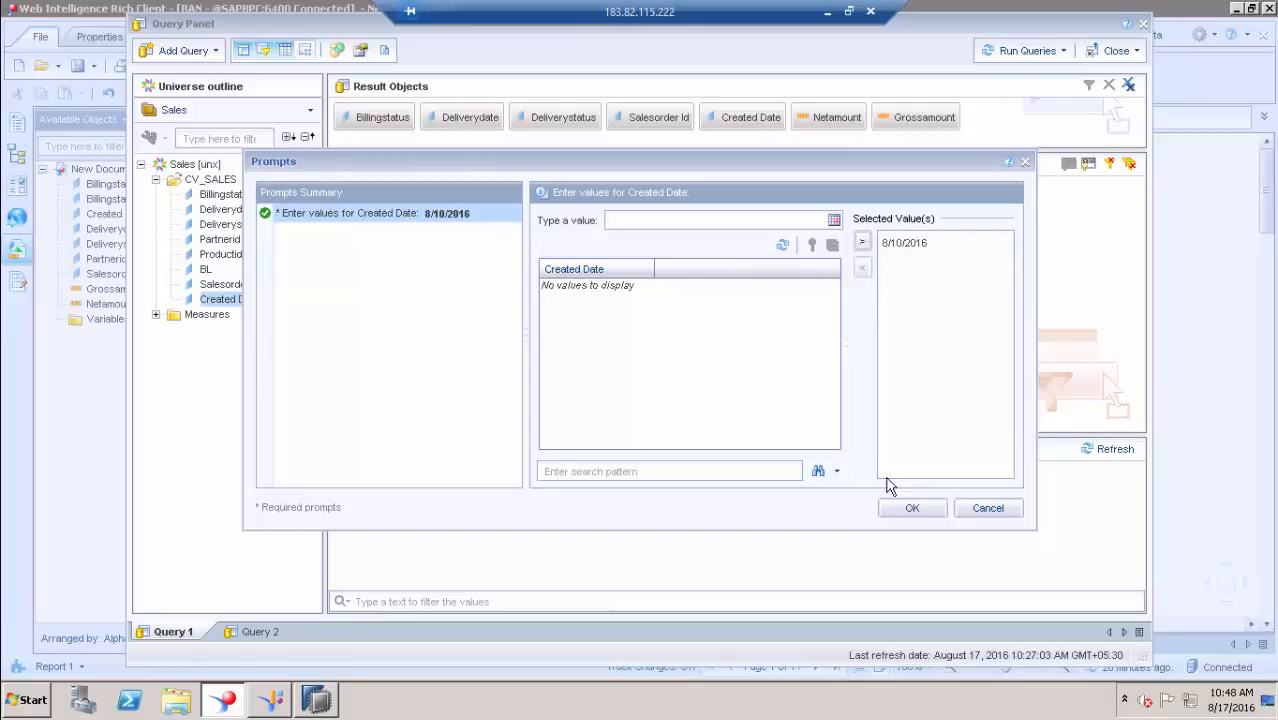
click(988, 512)
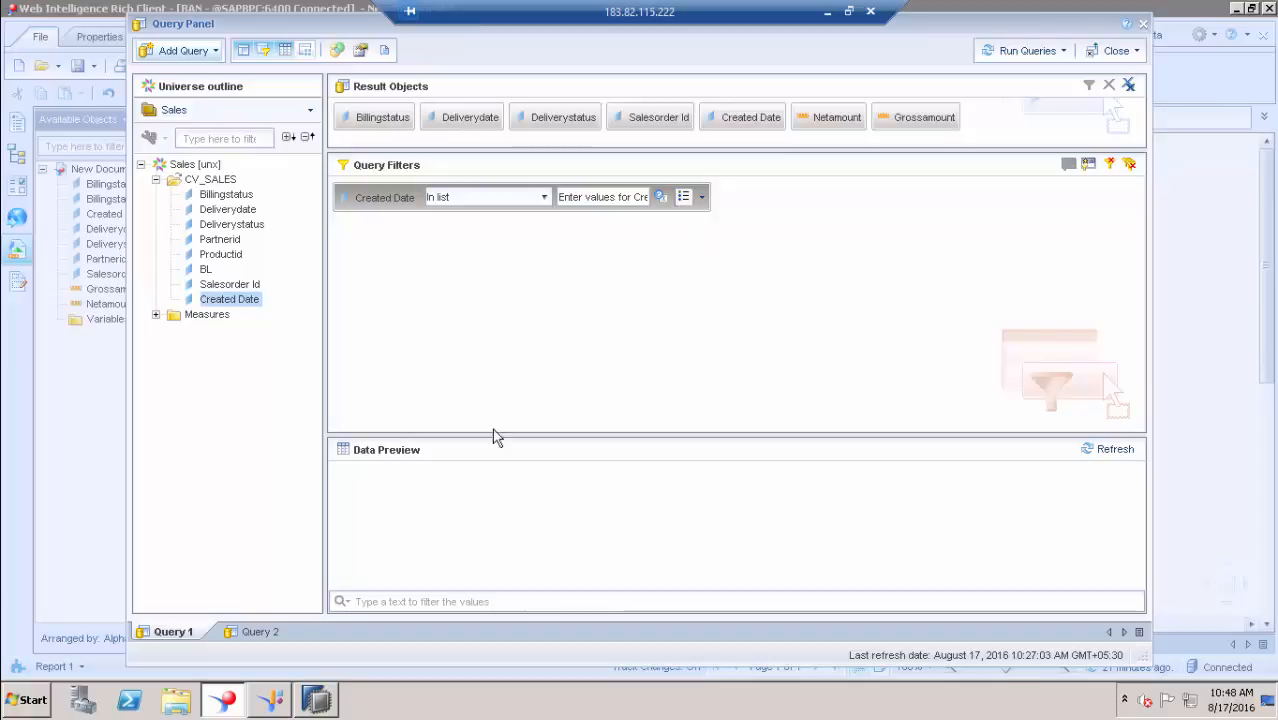
Switch to Information Design Tool, examine the Created Date dimension's SELECT definition and data type options, and return to Web Intelligence
click(270, 702)
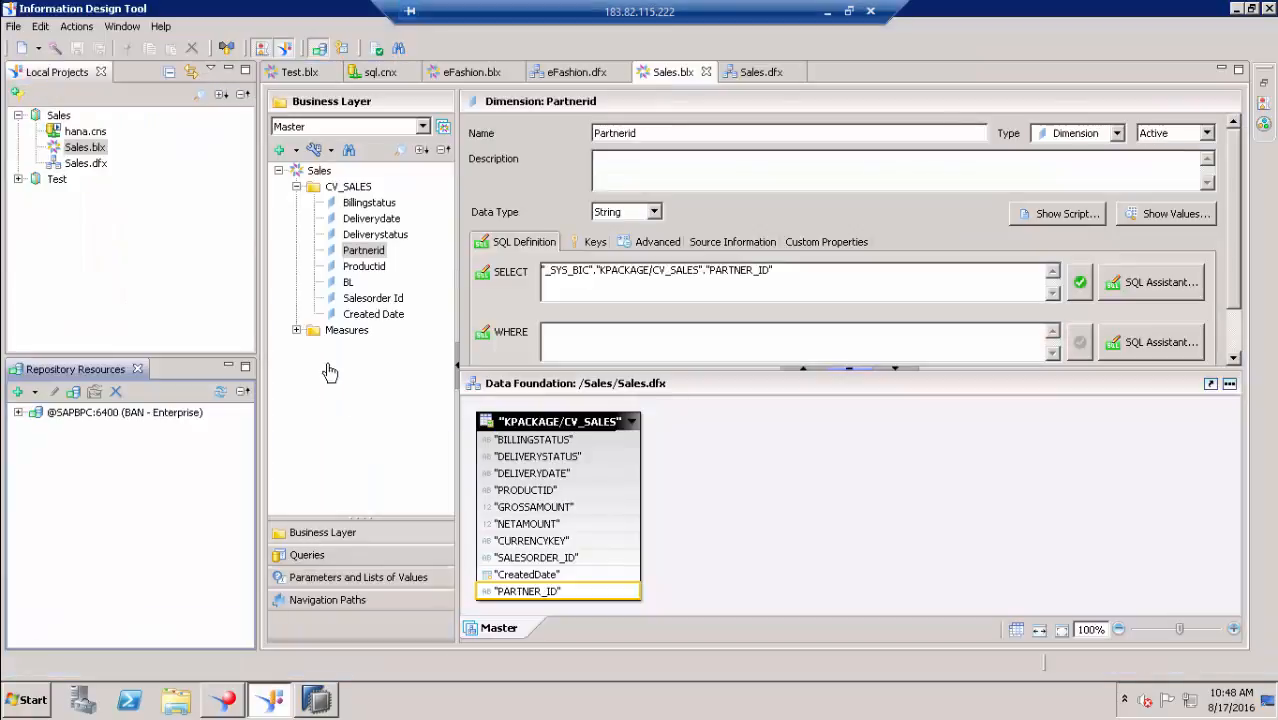
click(372, 316)
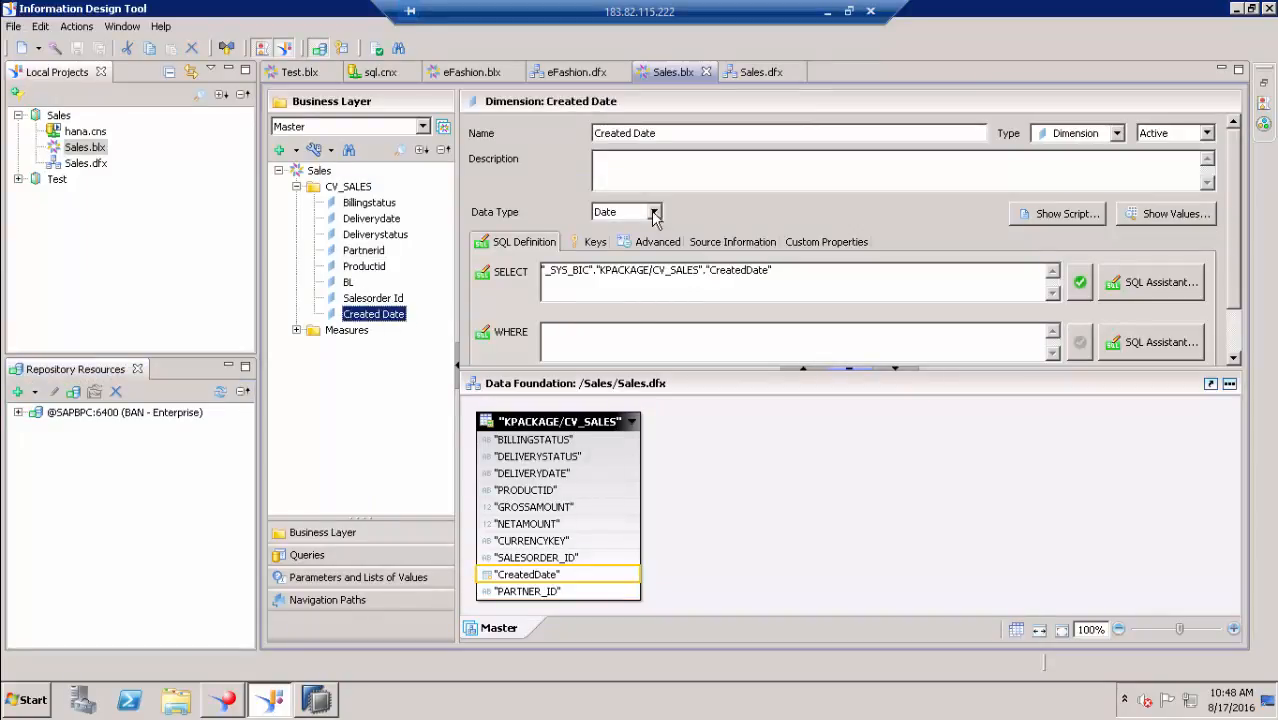
drag(783, 270, 537, 270)
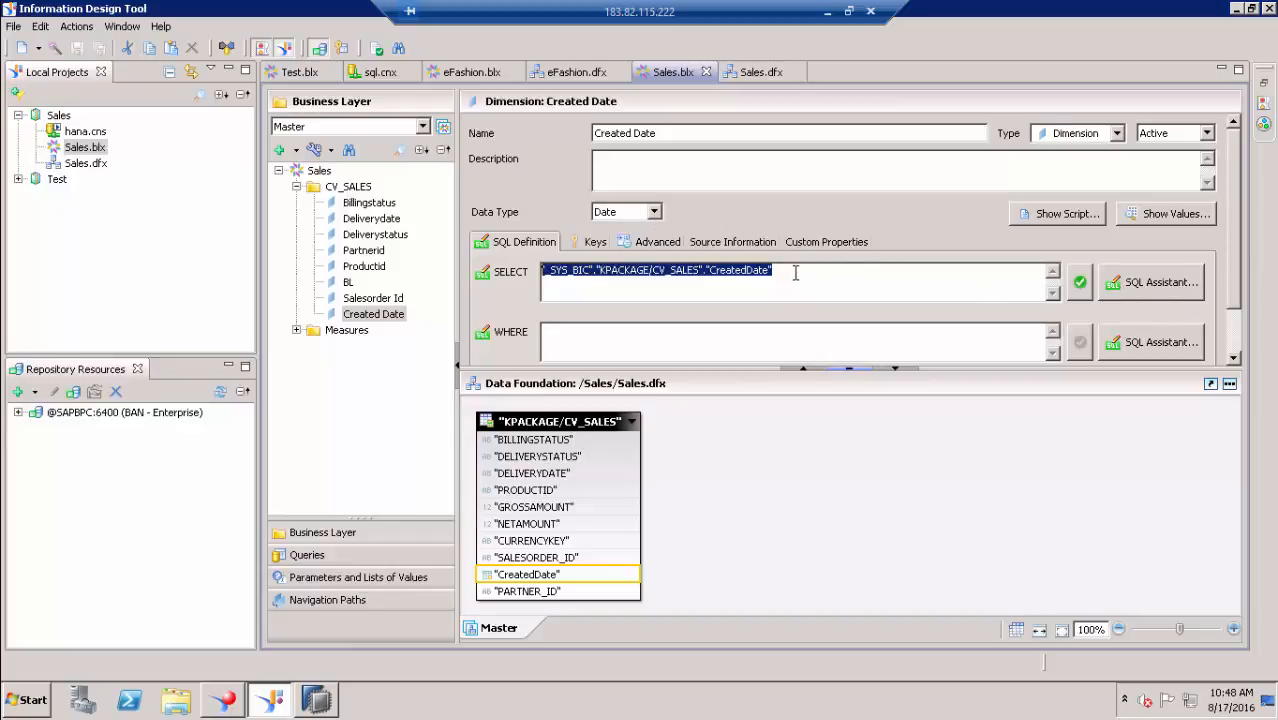
click(654, 212)
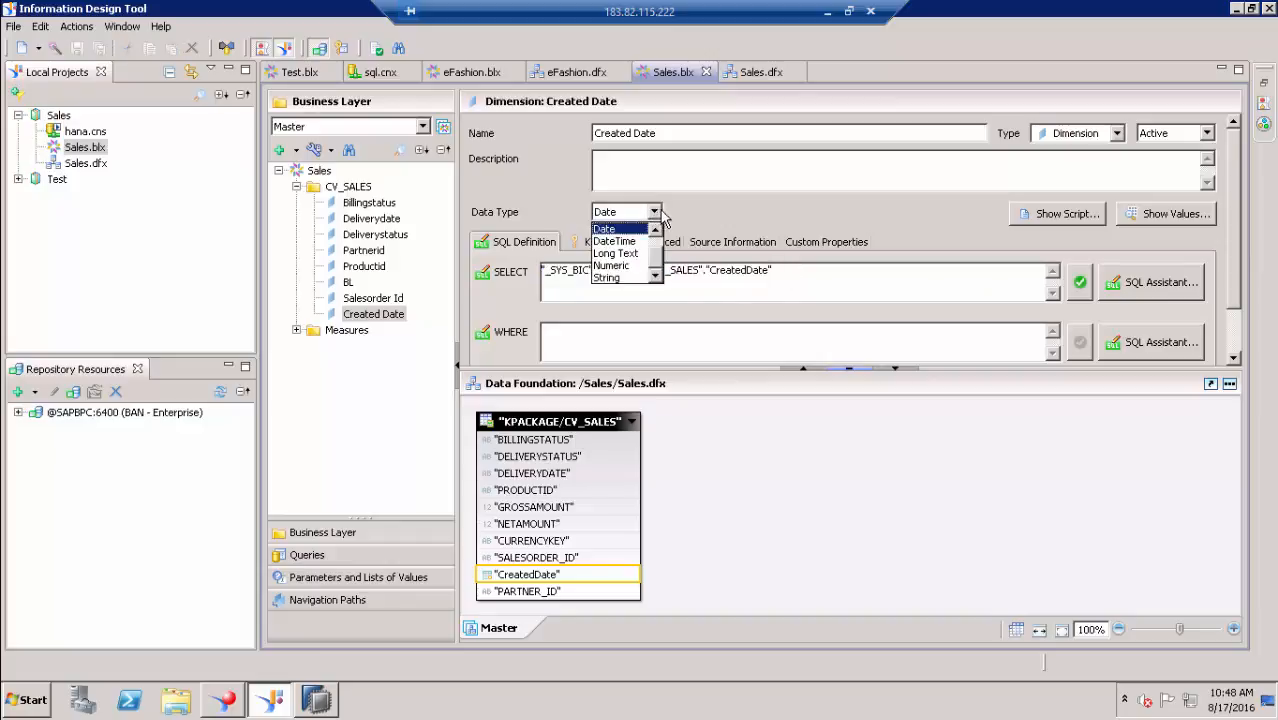
click(743, 217)
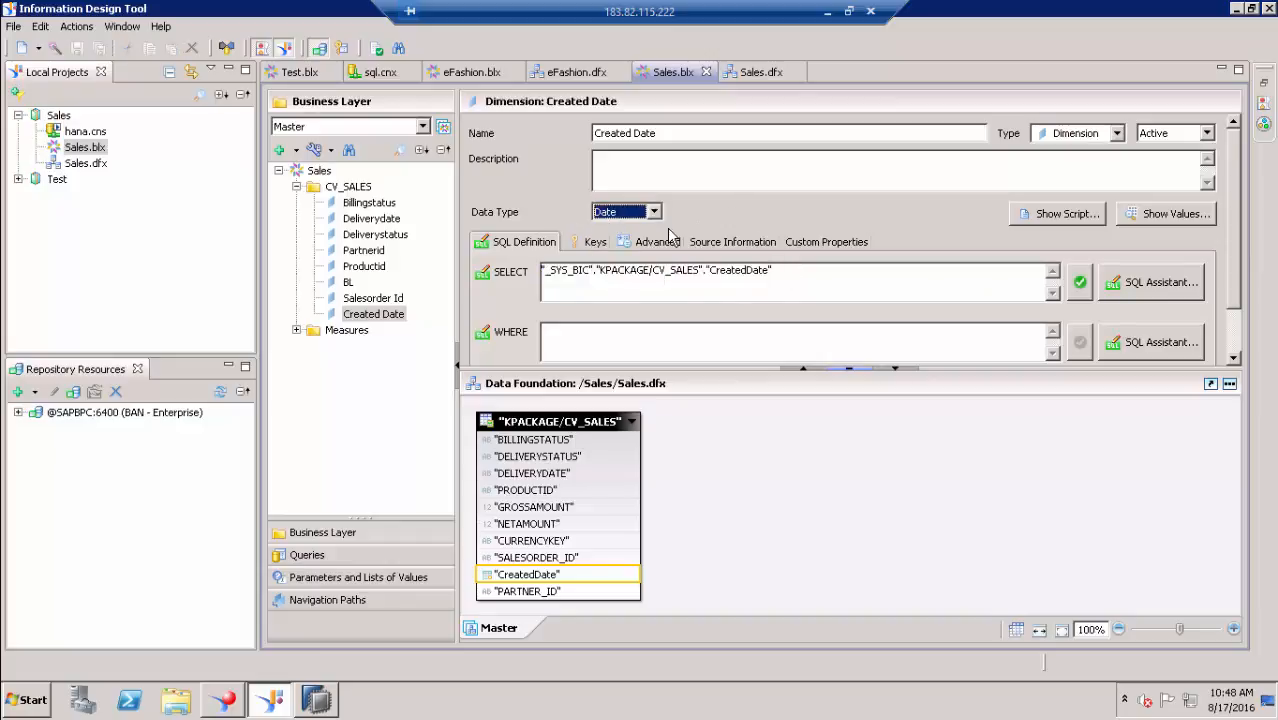
click(221, 702)
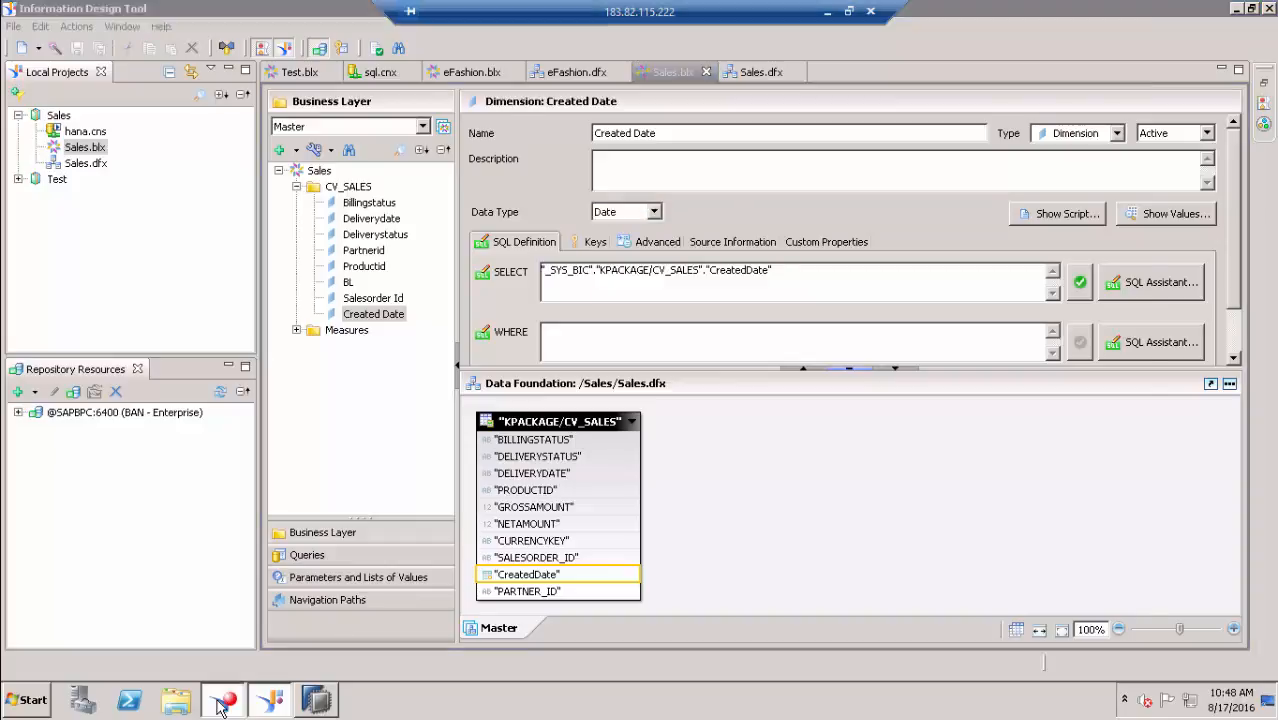